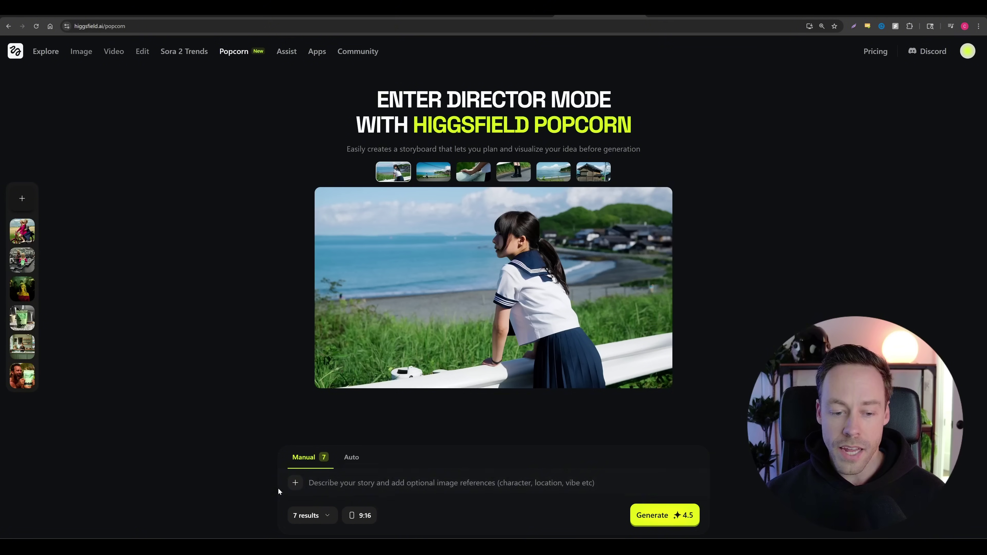
# Upload the café photo of the woman in a yellow-green sweatshirt from Downloads as reference, and enlarge it
pyautogui.click(379, 489)
pyautogui.click(295, 266)
pyautogui.click(83, 78)
pyautogui.click(392, 263)
pyautogui.click(297, 260)
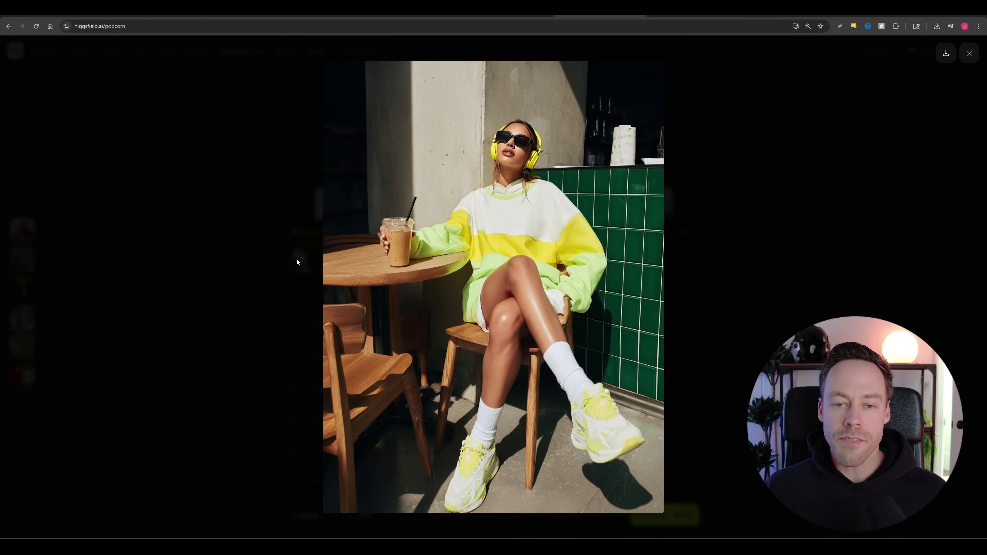
# In Auto mode, paste the story 'Create a full photoshoot with the model in several different locations'
pyautogui.click(207, 329)
pyautogui.click(351, 233)
pyautogui.click(427, 482)
pyautogui.write('Create a full photoshoot with the model in several different locations')
# Generate the six-image photoshoot and inspect the first café result enlarged
pyautogui.click(651, 517)
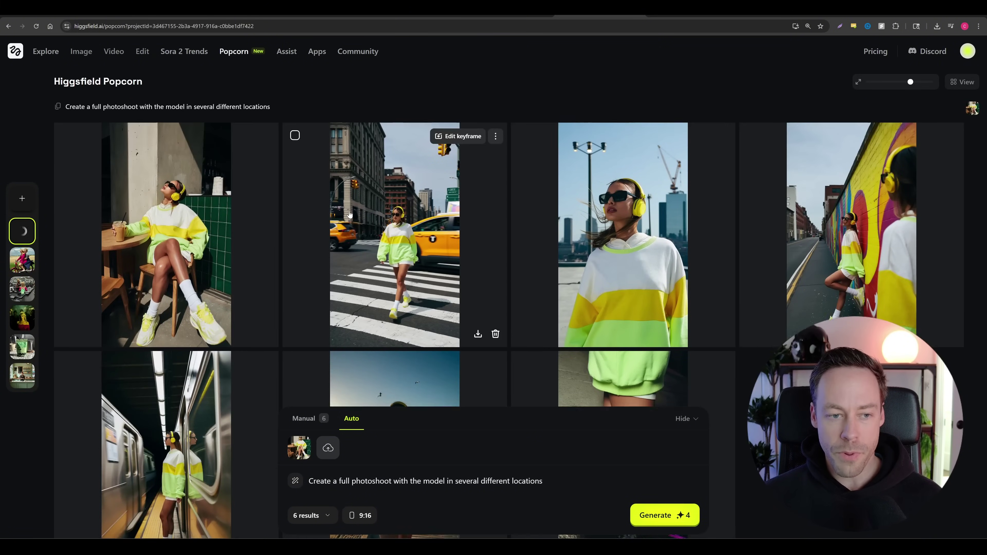
pyautogui.scroll(-1, 349, 215)
pyautogui.click(167, 218)
pyautogui.click(223, 174)
# Review the taxi and graffiti results enlarged
pyautogui.scroll(-2, 774, 218)
pyautogui.scroll(2, 758, 214)
pyautogui.click(402, 240)
pyautogui.click(195, 143)
pyautogui.scroll(-4, 545, 241)
pyautogui.scroll(5, 163, 218)
pyautogui.click(872, 222)
pyautogui.click(173, 79)
pyautogui.scroll(-2, 239, 219)
# Recheck the café photo, then switch to Manual mode with the Scene 2 field selected
pyautogui.click(167, 233)
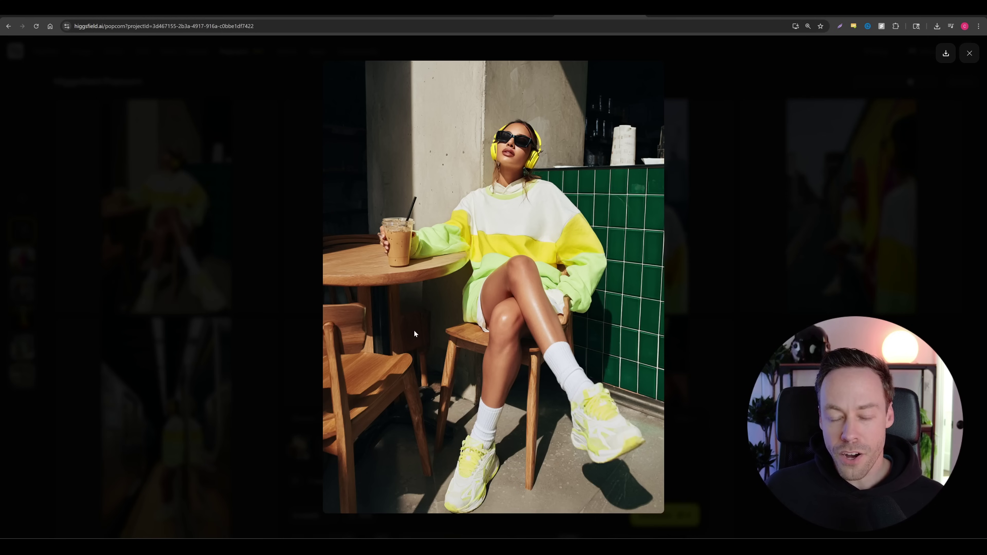
pyautogui.press('Escape')
pyautogui.scroll(-1, 756, 366)
pyautogui.click(306, 422)
pyautogui.click(309, 357)
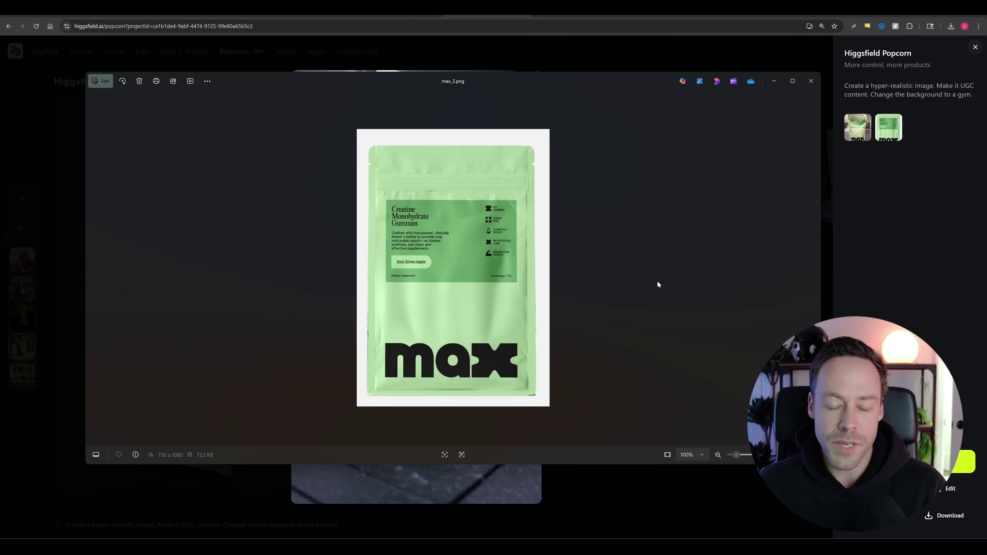
# Close the photo viewer and enlarge the first and lower-left gym shots of the max pouch
pyautogui.click(811, 81)
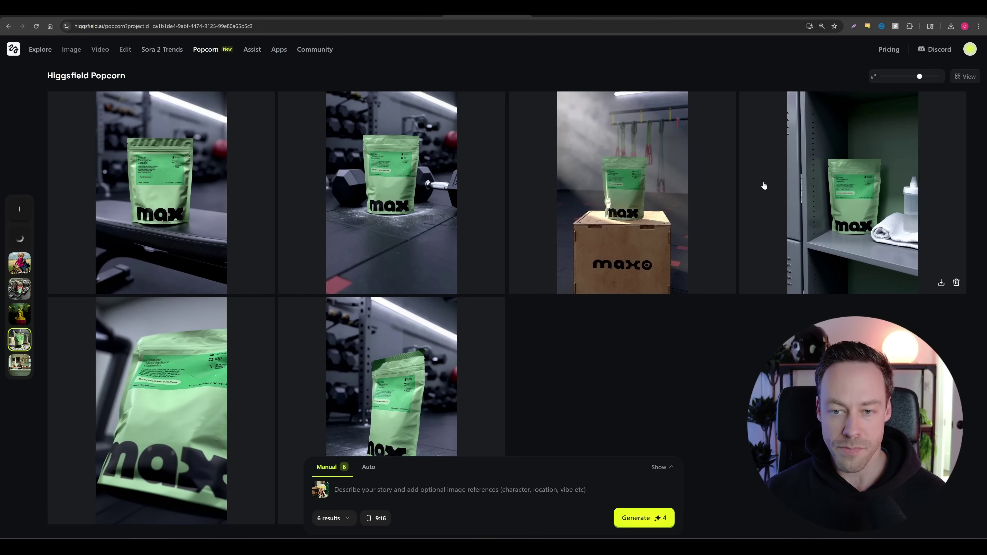
pyautogui.click(199, 197)
pyautogui.click(160, 167)
pyautogui.scroll(-1, 195, 328)
pyautogui.click(194, 327)
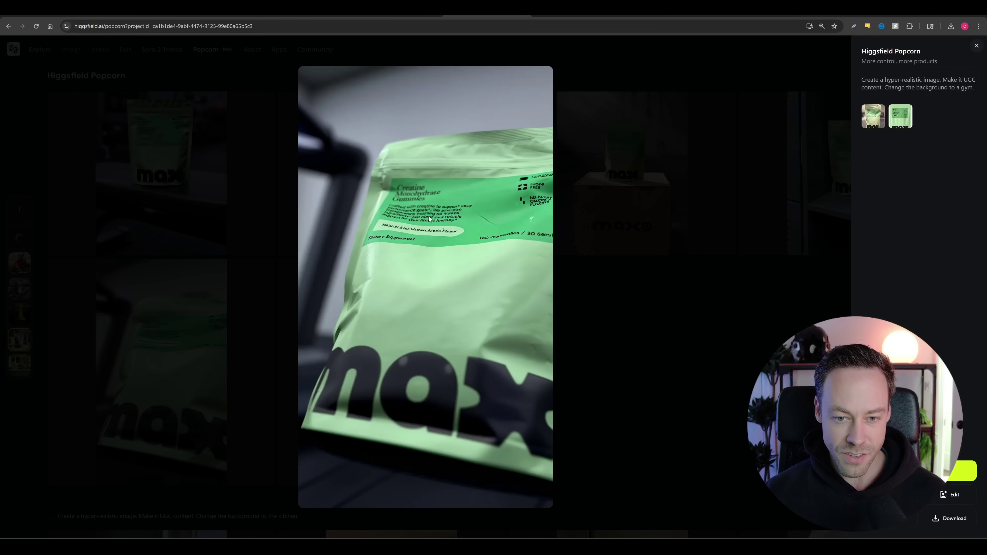
# Review more gym results, including the pouch on a wooden box
pyautogui.click(677, 164)
pyautogui.click(404, 342)
pyautogui.click(696, 214)
pyautogui.click(628, 205)
pyautogui.click(147, 97)
# Review the kitchen results: the first, cutting-board and sink shots
pyautogui.scroll(-10, 563, 333)
pyautogui.scroll(-2, 569, 334)
pyautogui.scroll(2, 569, 334)
pyautogui.click(161, 235)
pyautogui.click(674, 340)
pyautogui.click(388, 221)
pyautogui.click(677, 321)
pyautogui.scroll(-2, 623, 321)
pyautogui.click(611, 162)
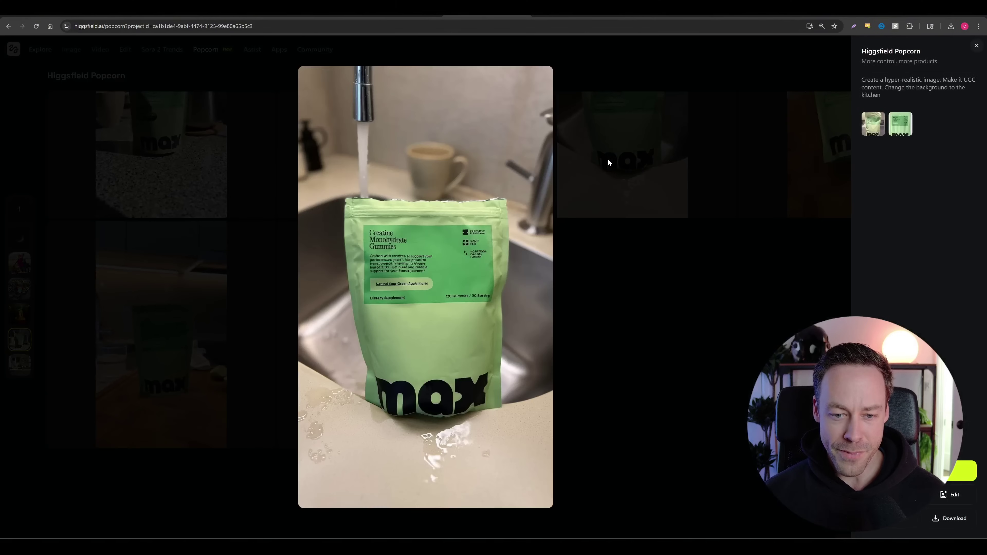
pyautogui.click(120, 80)
# Show the gym shot of the pouch on the wooden box enlarged
pyautogui.scroll(2, 591, 309)
pyautogui.scroll(10, 558, 290)
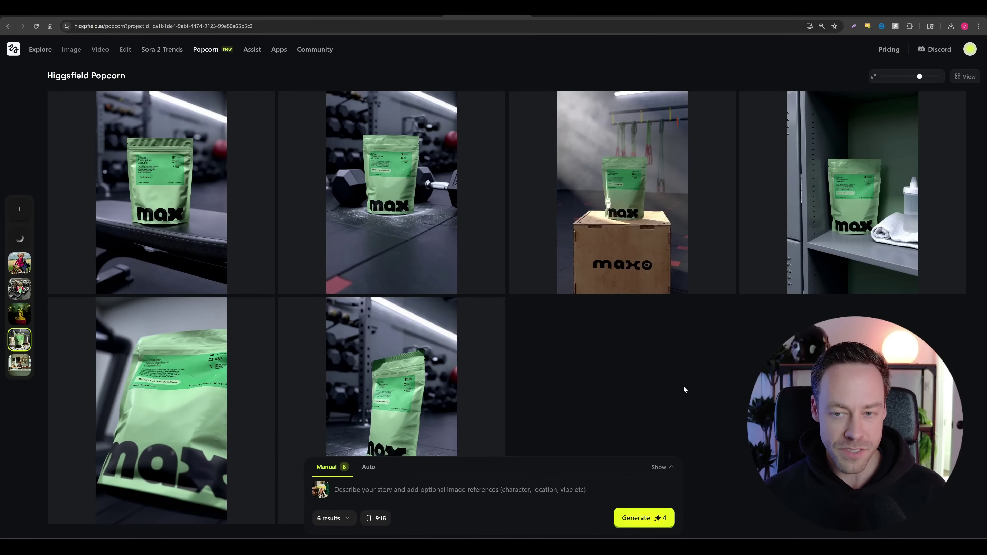
pyautogui.click(632, 233)
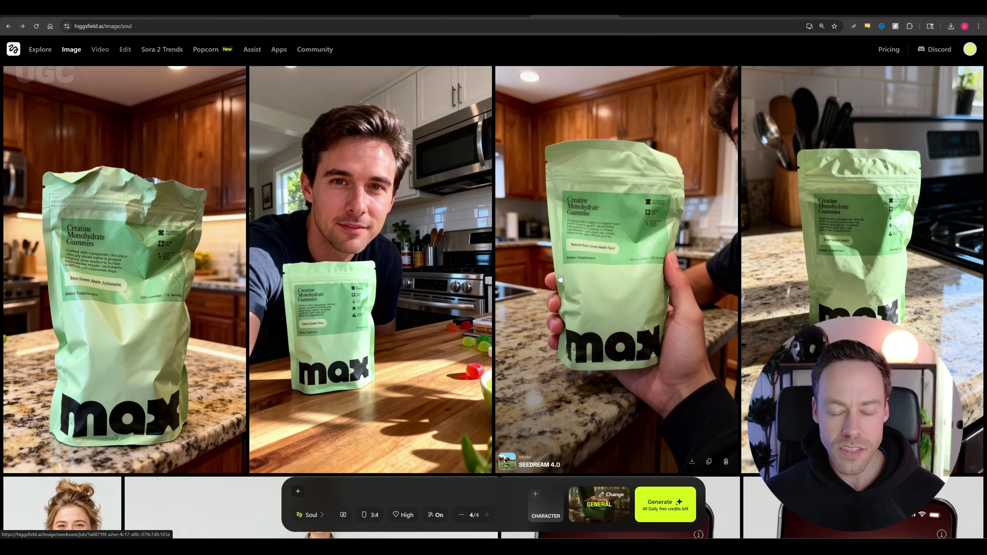
# View the first kitchen pouch image full-screen, then return to the gallery
pyautogui.click(110, 282)
pyautogui.click(467, 228)
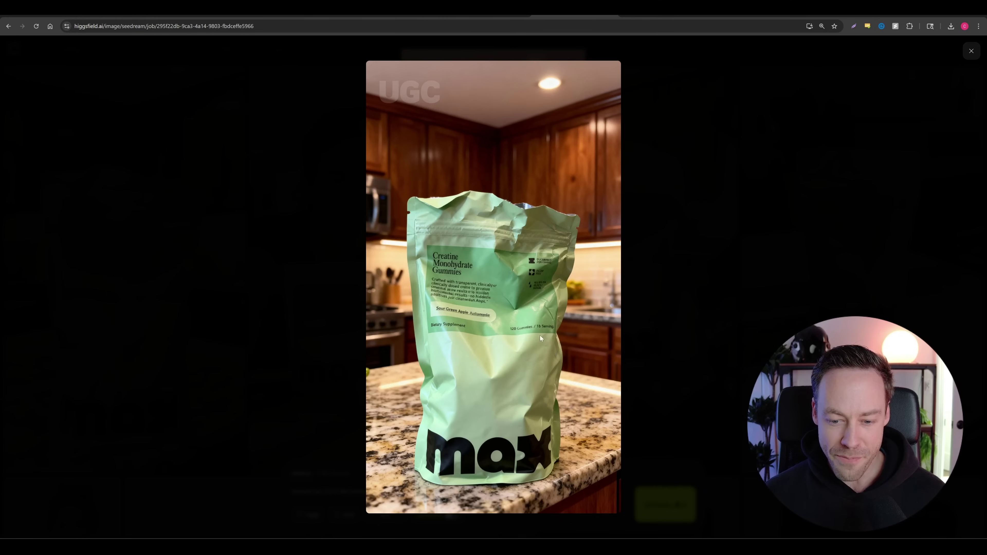
pyautogui.click(971, 51)
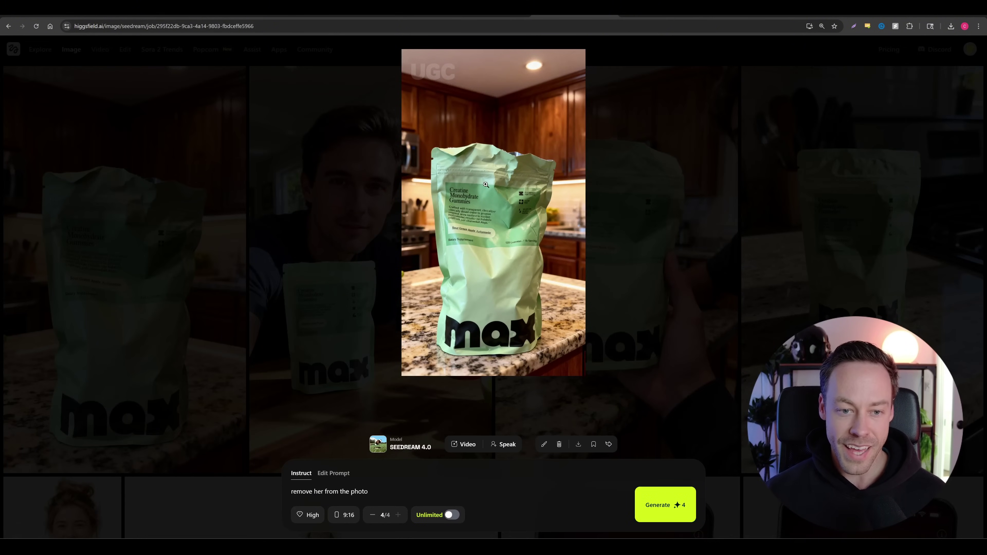
pyautogui.click(222, 212)
# Compare the Image results with the Popcorn project, ending on the Image gallery
pyautogui.hotkey('ctrl', 'pageup')
pyautogui.hotkey('ctrl', 'pagedown')
pyautogui.hotkey('ctrl', 'pageup')
pyautogui.click(577, 17)
pyautogui.scroll(9, 176, 222)
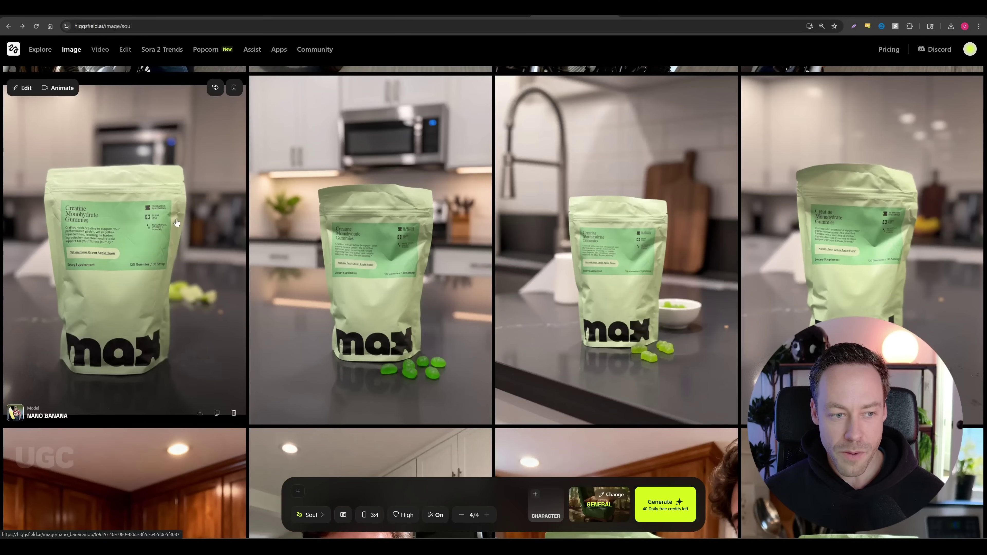
pyautogui.click(149, 225)
pyautogui.click(474, 206)
pyautogui.hotkey('ctrl', '+')
pyautogui.click(185, 187)
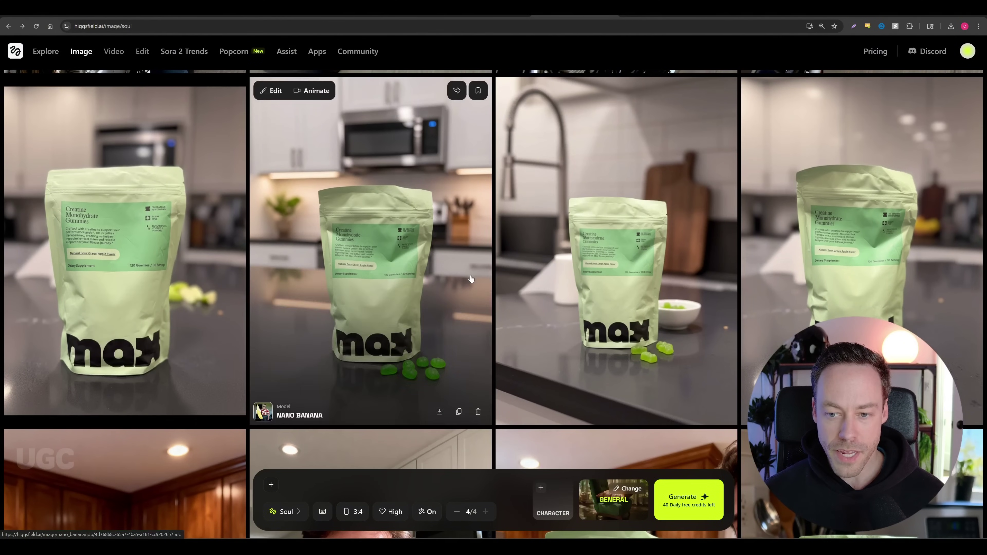
pyautogui.scroll(-6, 471, 279)
pyautogui.scroll(-3, 313, 317)
pyautogui.scroll(3, 562, 340)
pyautogui.scroll(7, 189, 212)
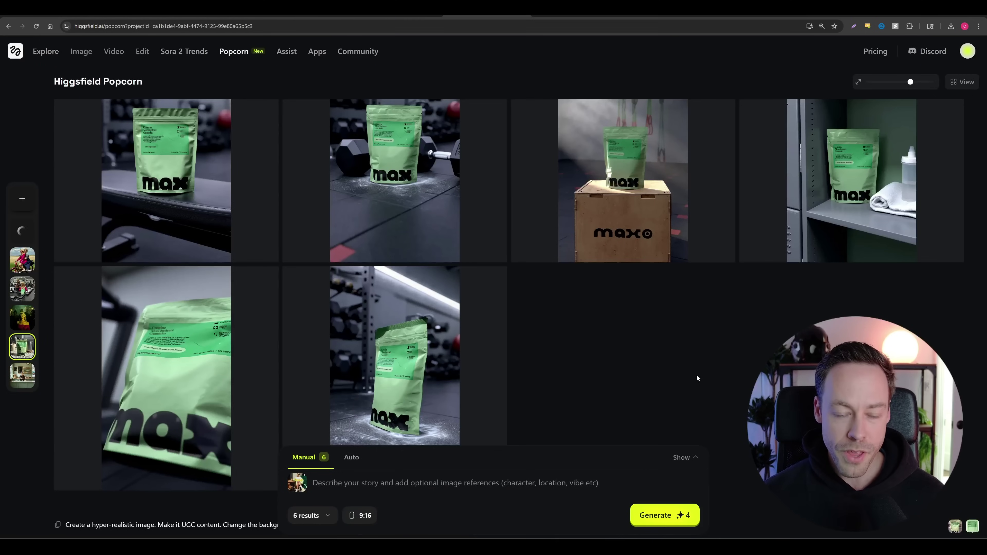
pyautogui.scroll(-8, 695, 374)
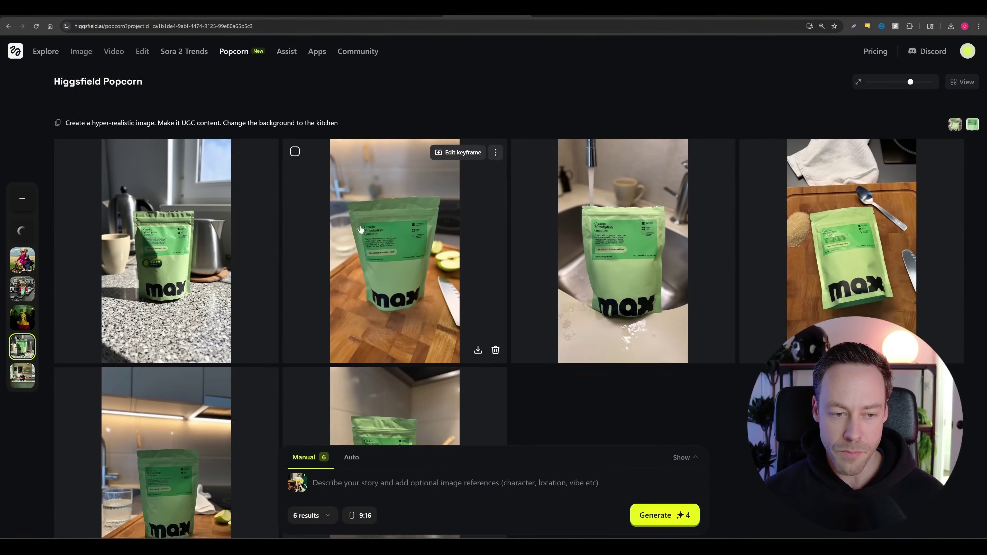
pyautogui.scroll(-3, 360, 230)
pyautogui.scroll(10, 544, 343)
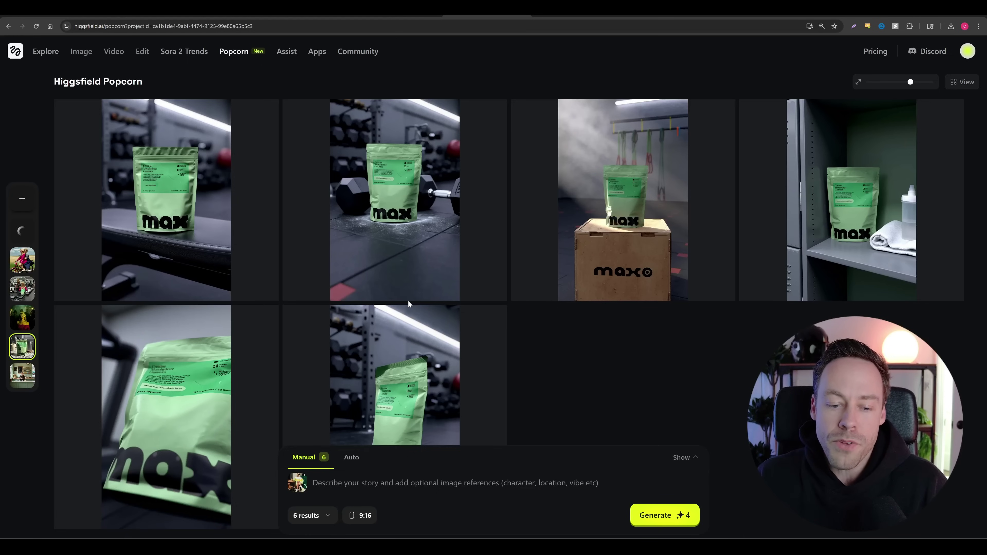
pyautogui.click(373, 475)
pyautogui.scroll(6, 499, 382)
pyautogui.click(621, 296)
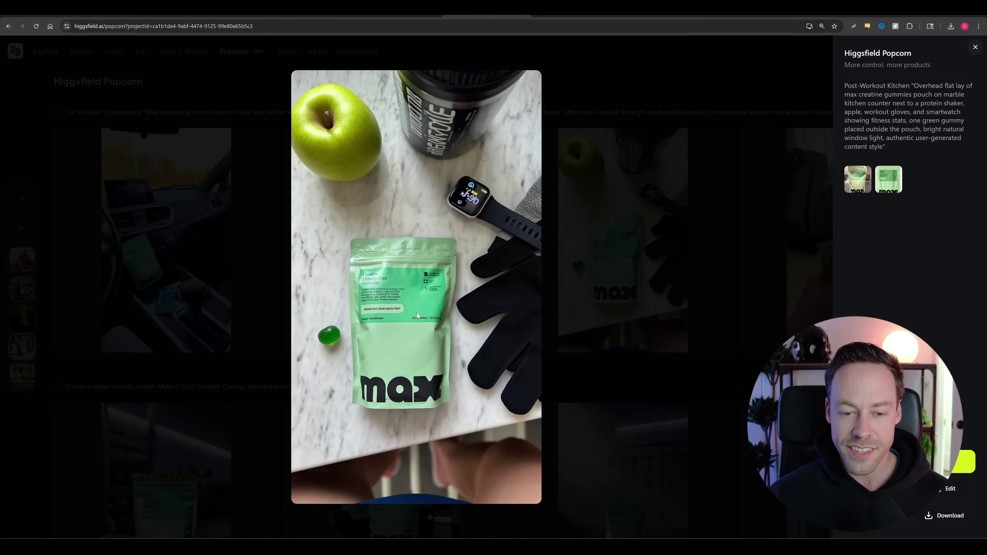
pyautogui.press('Escape')
pyautogui.scroll(-2, 446, 252)
pyautogui.scroll(-5, 447, 252)
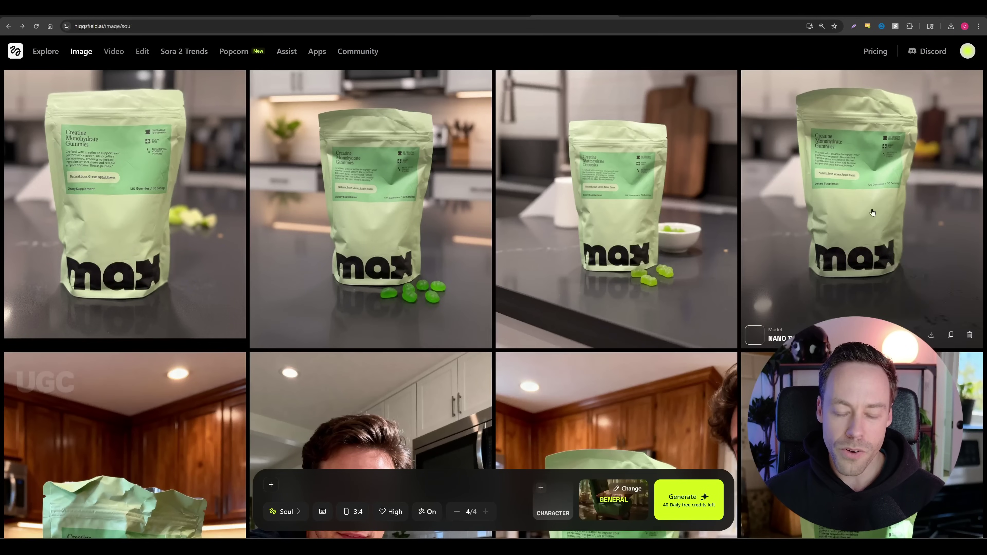
pyautogui.scroll(-4, 72, 296)
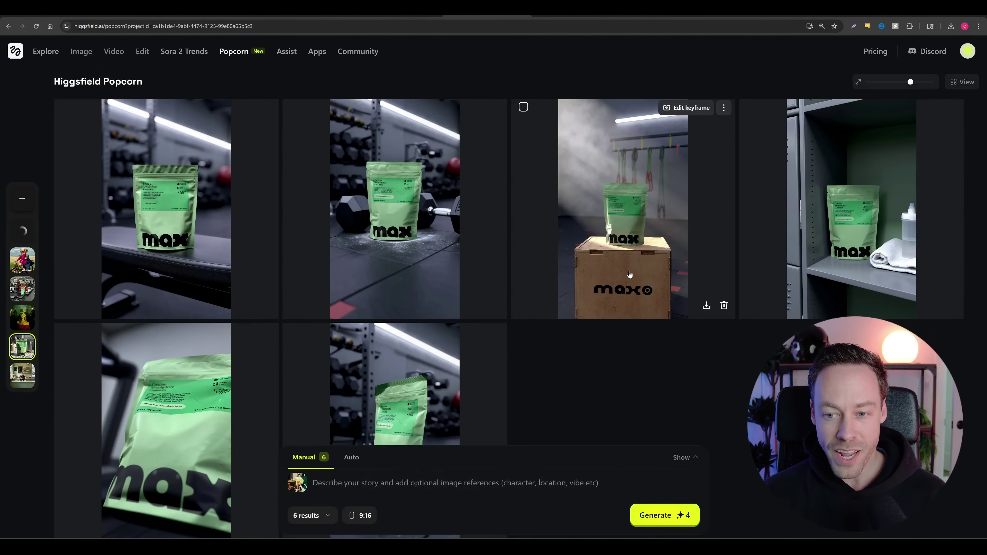
pyautogui.scroll(-2, 618, 277)
pyautogui.click(192, 290)
pyautogui.click(577, 330)
pyautogui.scroll(2, 546, 313)
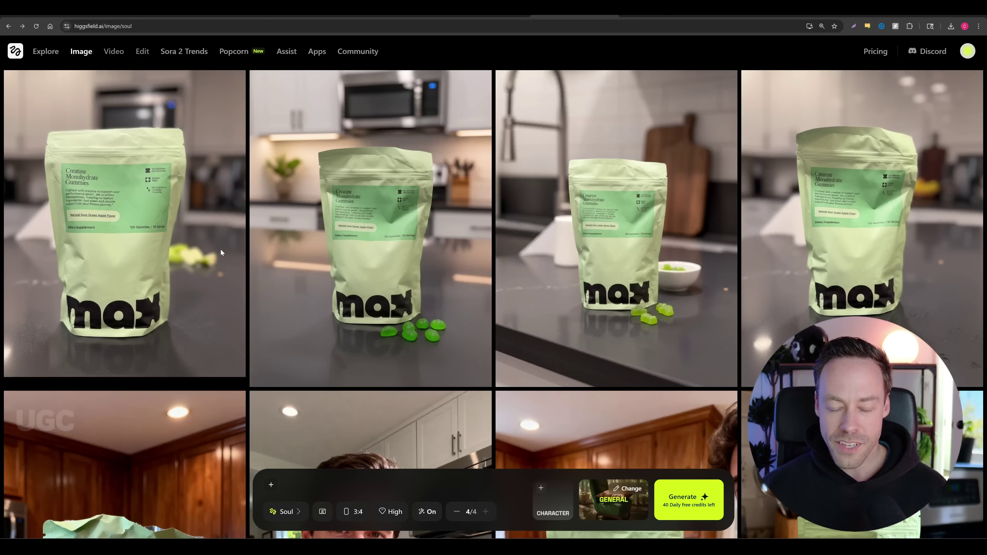
pyautogui.scroll(-4, 229, 259)
pyautogui.scroll(2, 197, 258)
pyautogui.scroll(1, 198, 257)
pyautogui.scroll(-2, 431, 403)
pyautogui.scroll(-1, 431, 391)
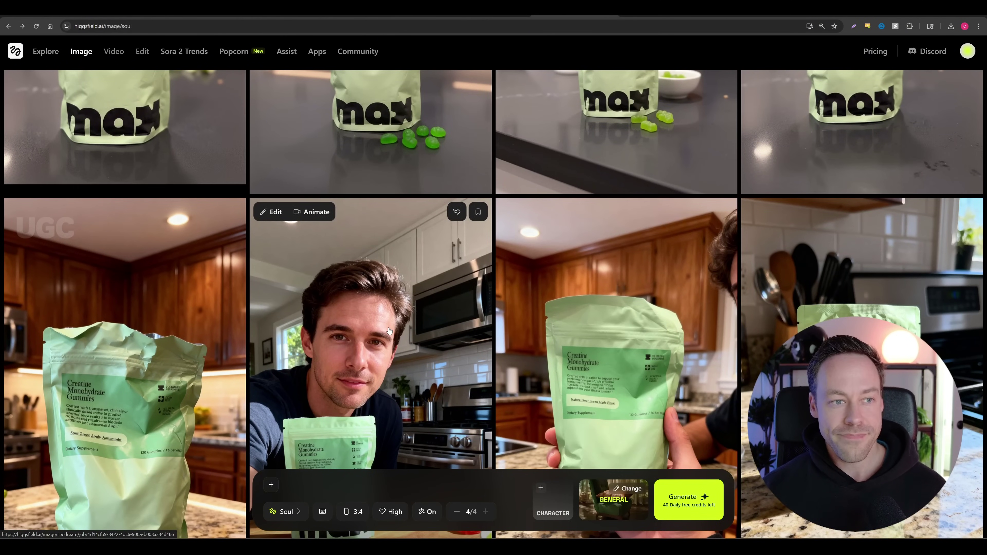
pyautogui.click(486, 17)
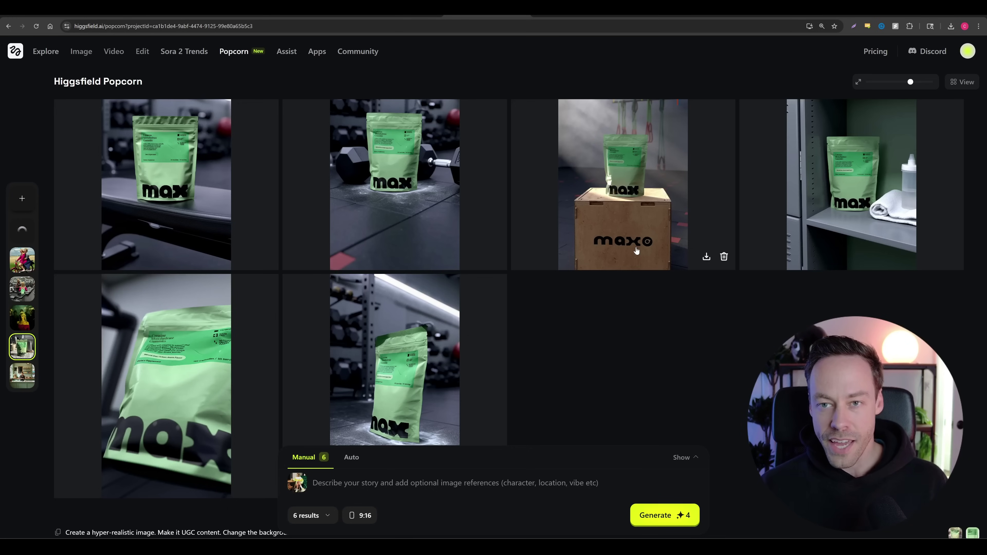
pyautogui.click(575, 17)
pyautogui.scroll(2, 388, 387)
pyautogui.scroll(1, 387, 387)
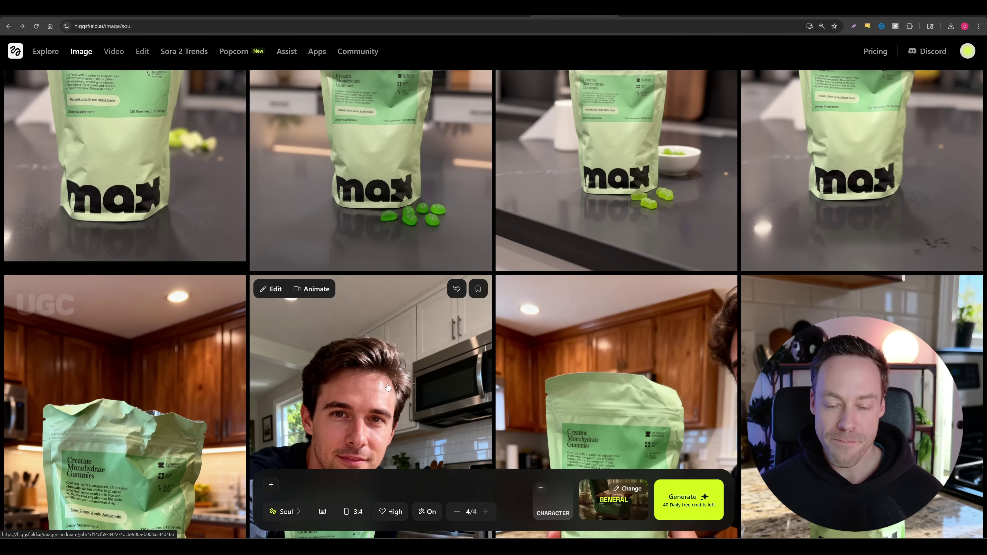